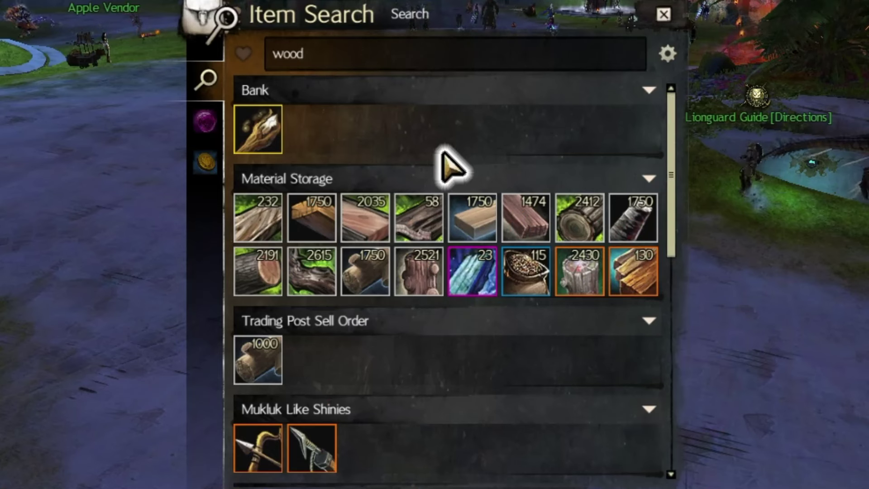
- Search the account for 'ectoplasm' and scroll through the results
scroll(584, 158, "down", 5)
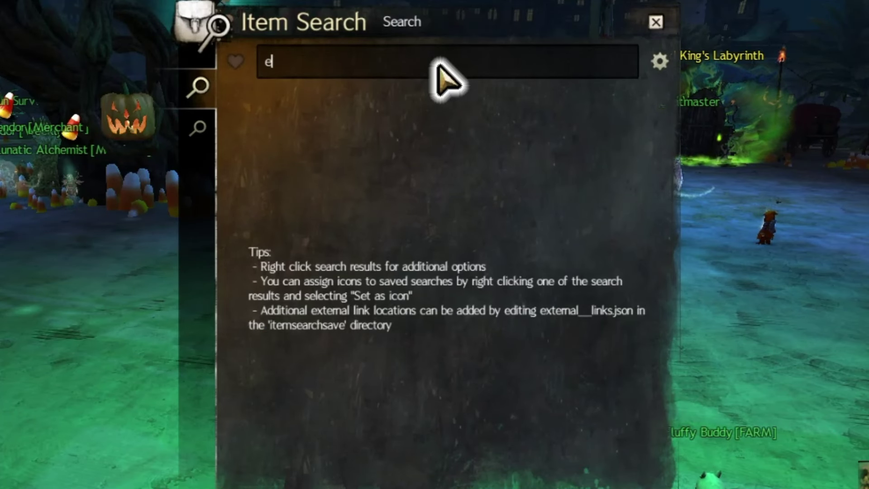
key("Return")
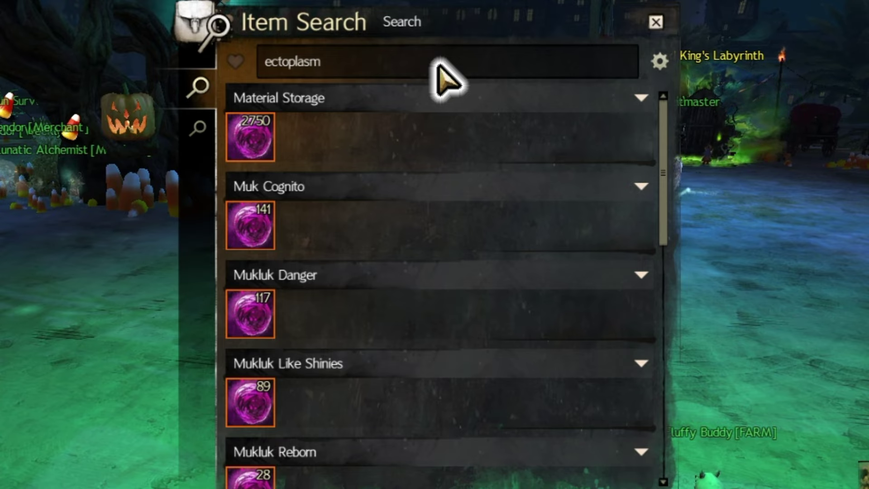
scroll(403, 194, "down", 10)
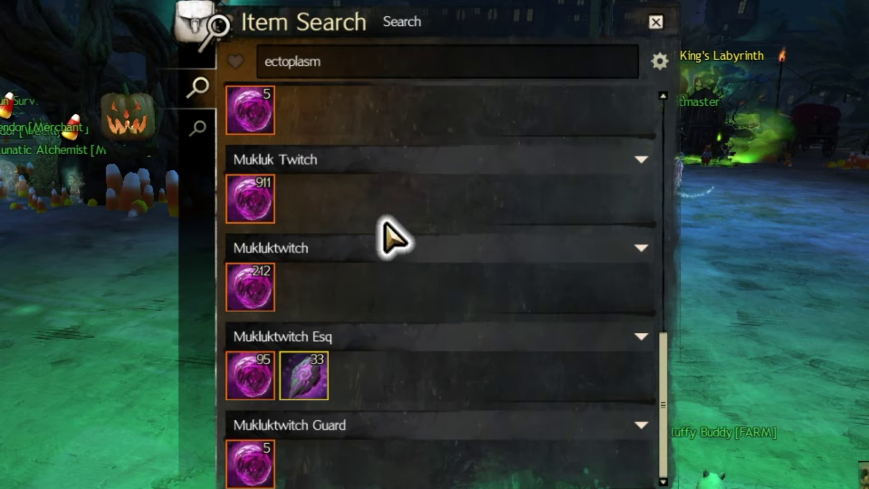
scroll(312, 330, "up", 10)
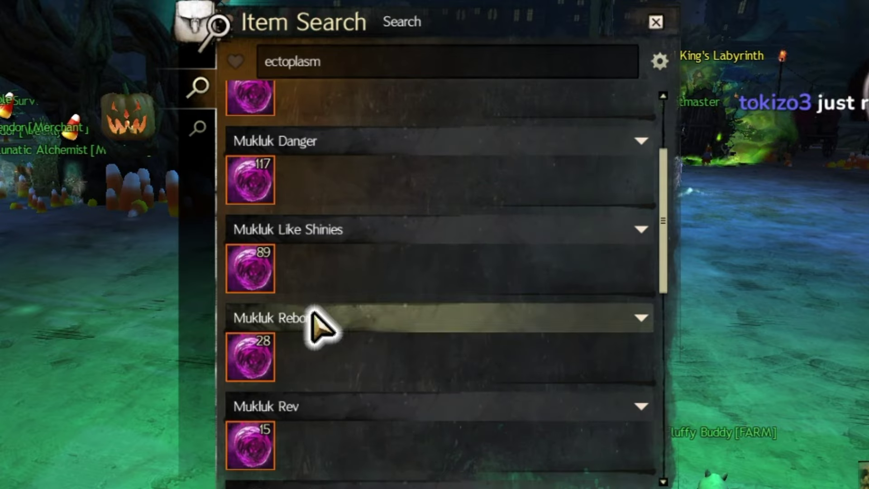
- Replace the query with 'mystic' and scroll through the matching items
left_click(344, 61)
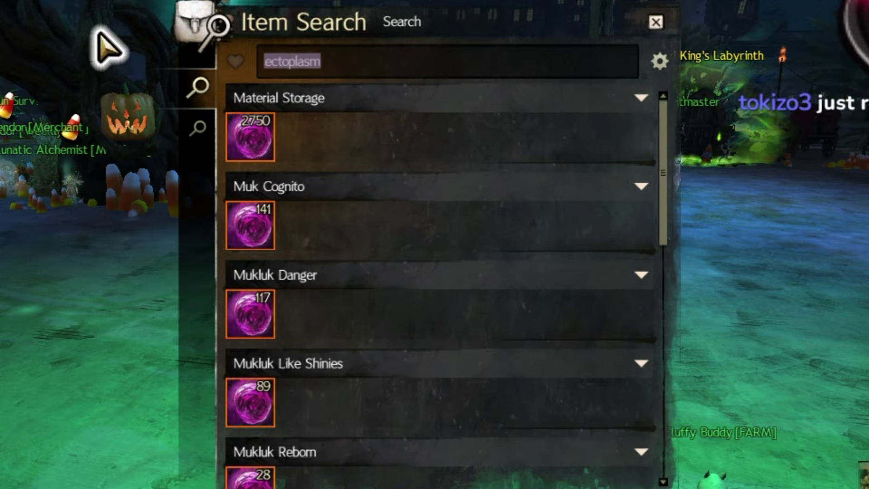
type("mystic")
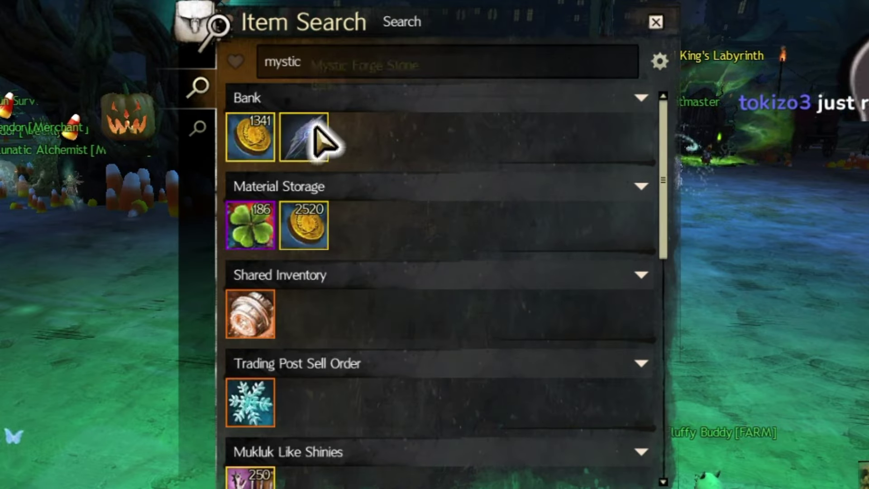
scroll(402, 251, "down", 3)
scroll(404, 252, "down", 3)
scroll(344, 120, "up", 5)
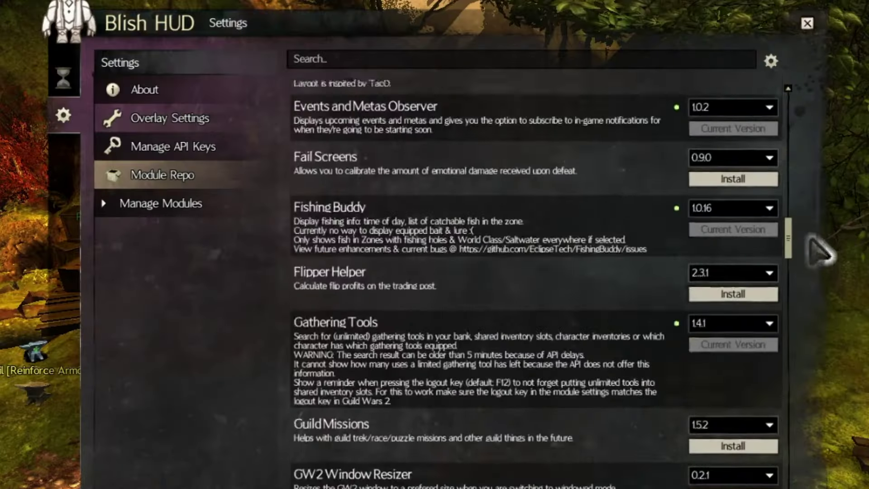
- Scroll through the Module Repo's list of available modules
scroll(534, 272, "up", 10)
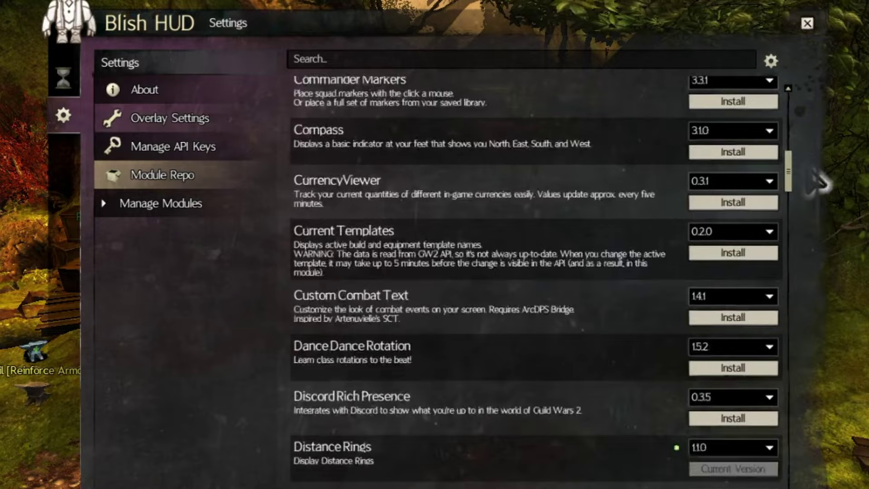
scroll(534, 272, "down", 3)
left_click_drag(816, 186, 822, 407)
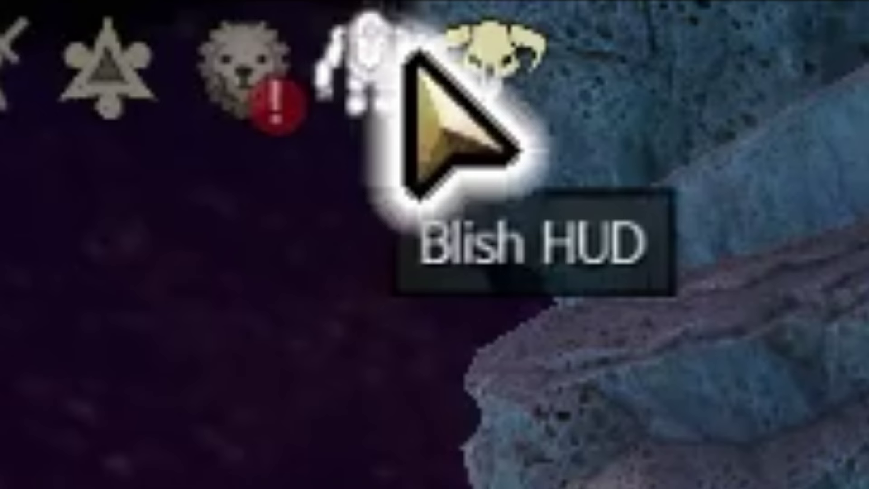
- Find Item Search in the Module Repo, install version 0.6.0, and restart Blish HUD
left_click(414, 61)
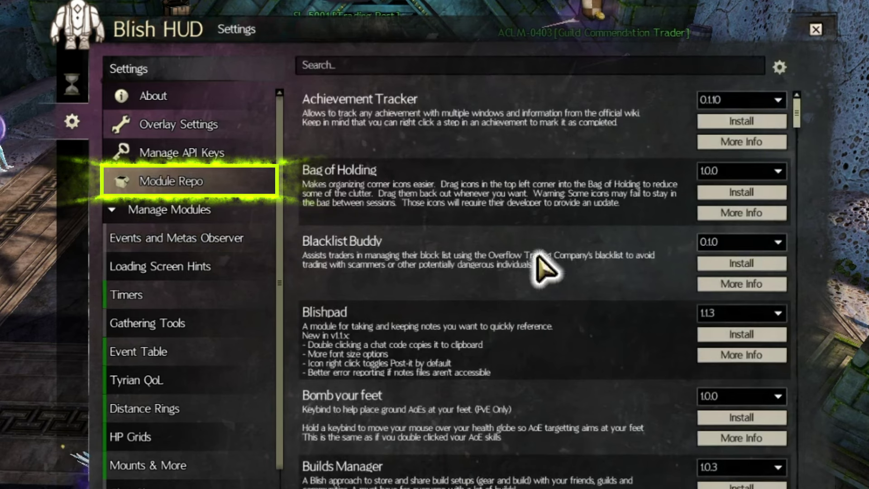
scroll(545, 270, "down", 10)
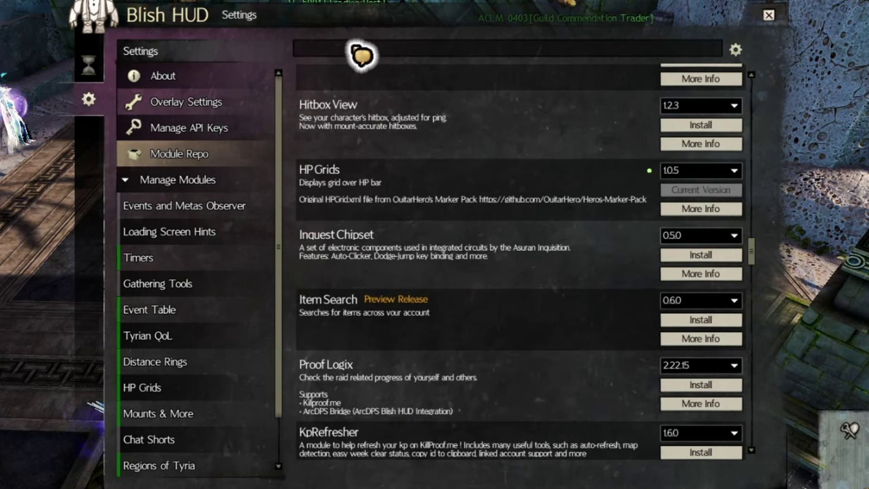
type("item")
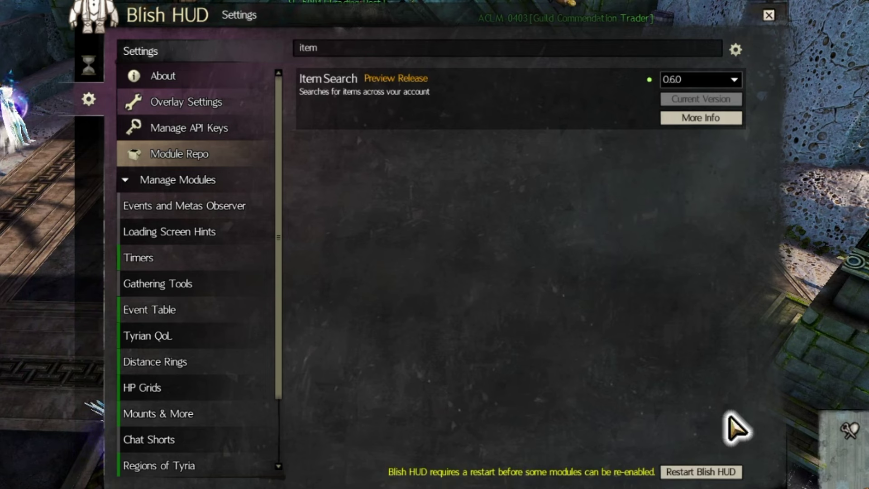
left_click(704, 473)
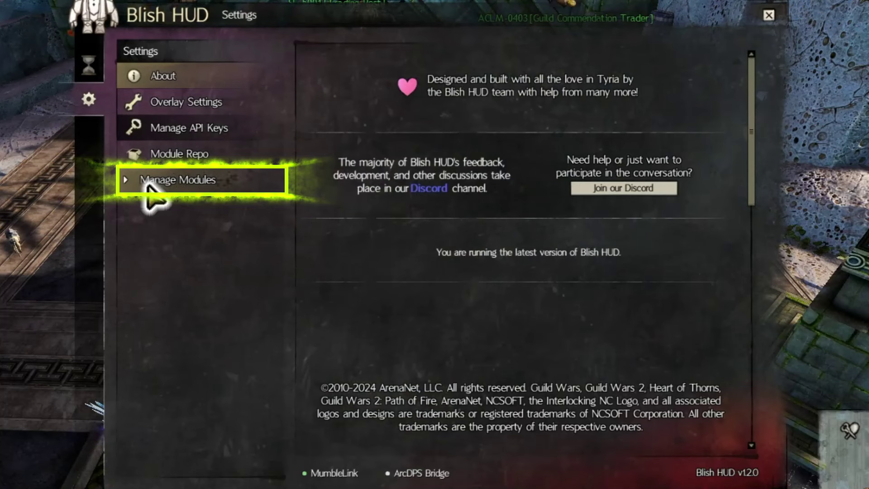
- Open the Item Search module's settings page under Manage Modules
left_click(149, 181)
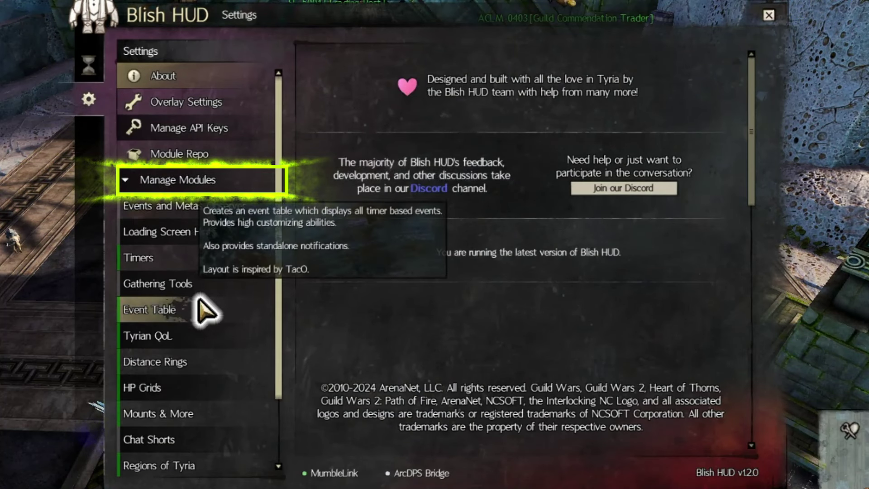
scroll(212, 289, "down", 2)
left_click(185, 439)
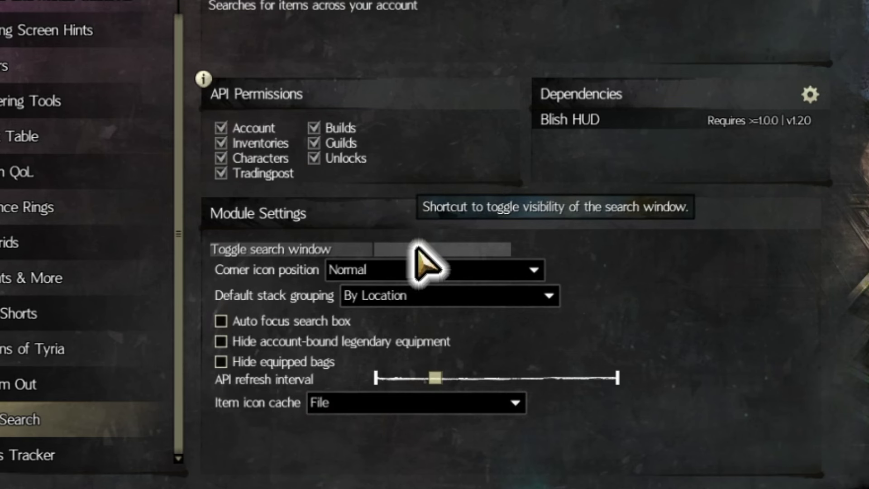
- Bind ']' as the Toggle search window shortcut and test it
left_click(416, 249)
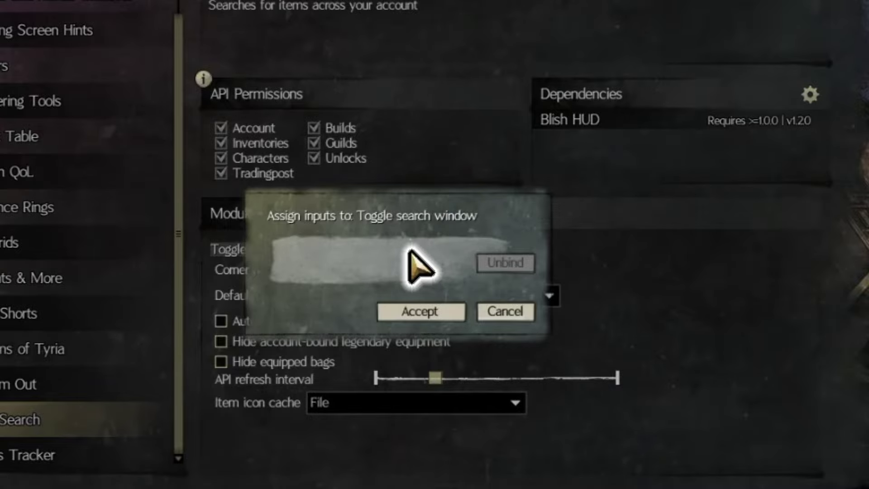
left_click(415, 308)
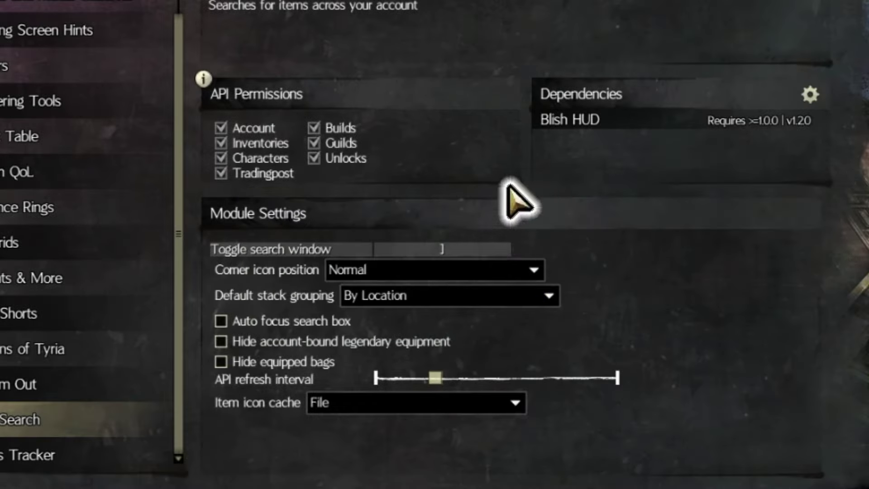
key("bracketright")
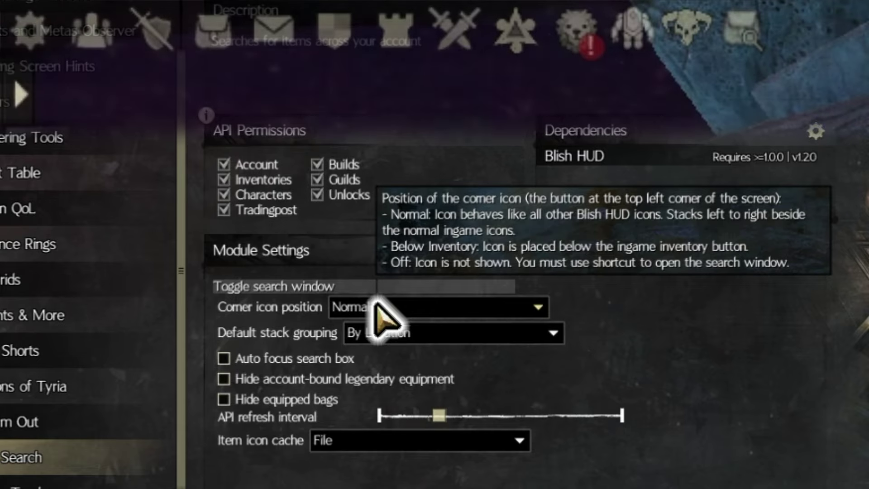
left_click(375, 302)
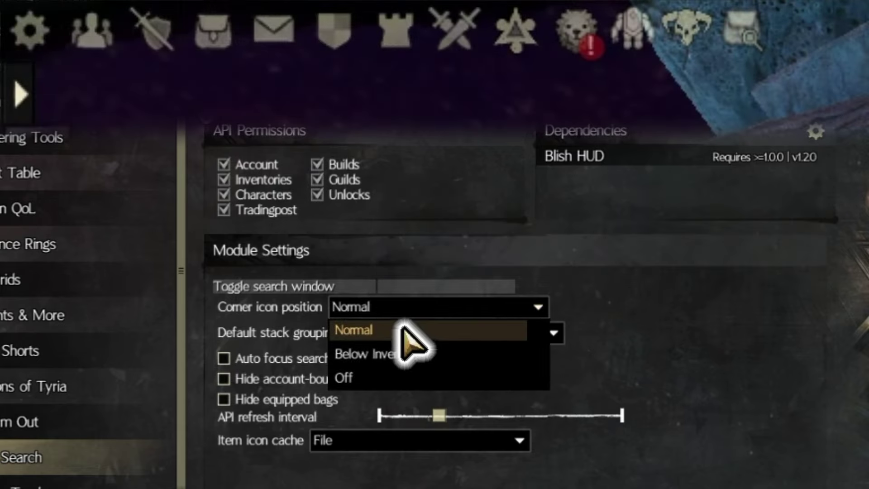
left_click(400, 356)
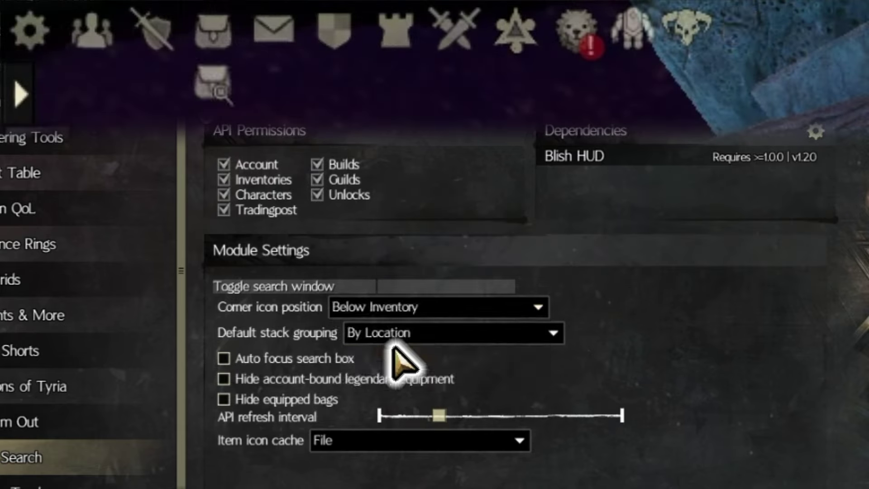
left_click(379, 316)
left_click(374, 378)
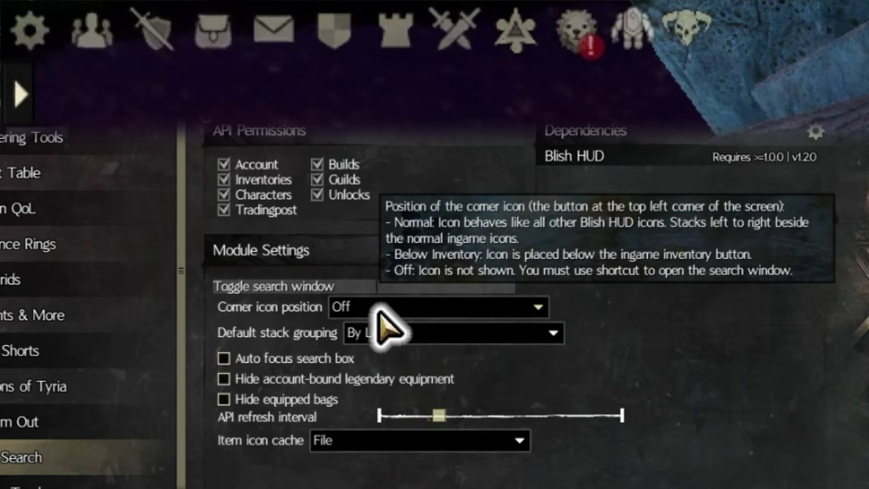
left_click(379, 312)
left_click(384, 327)
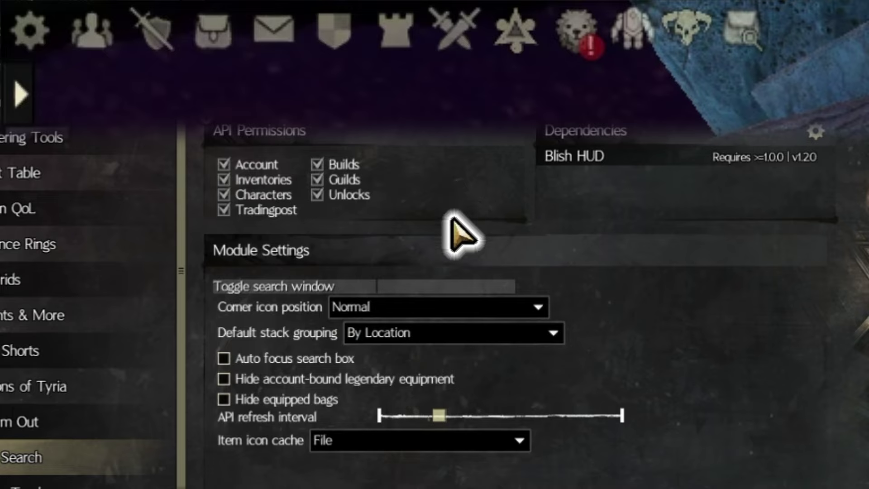
left_click(445, 327)
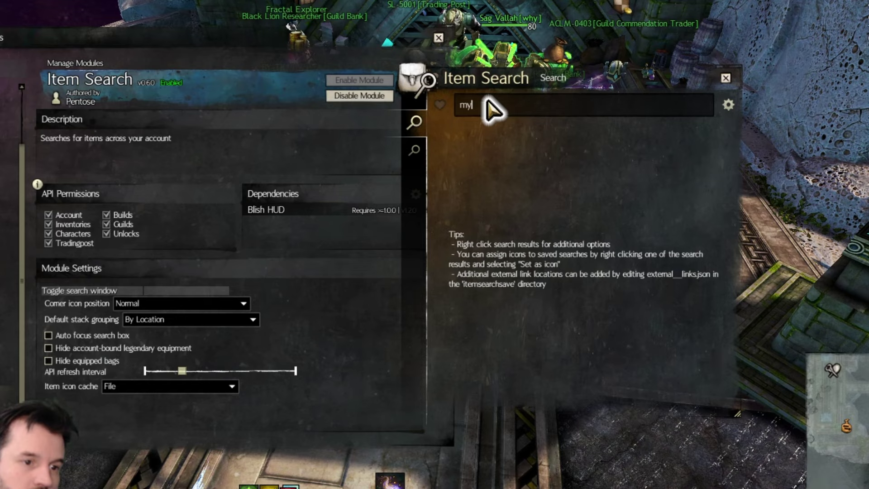
- Search 'mystic coin' and set default stack grouping to By Location Merged
type("stic coin")
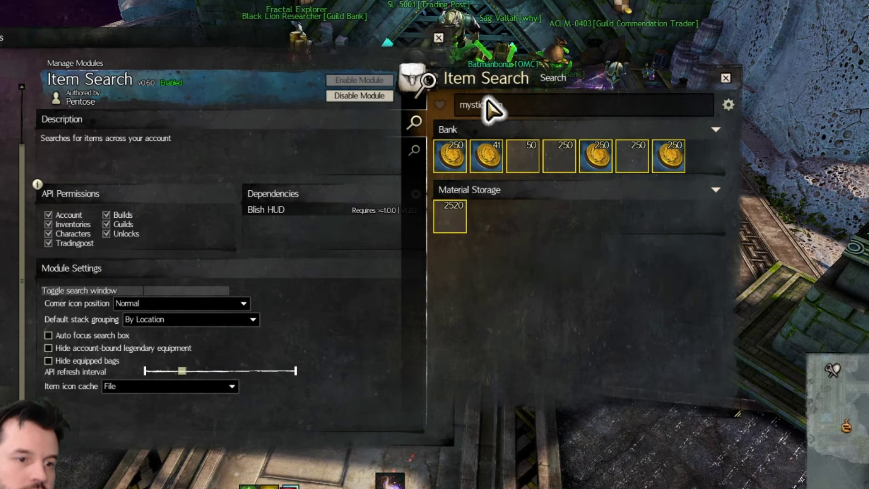
left_click_drag(563, 88, 672, 121)
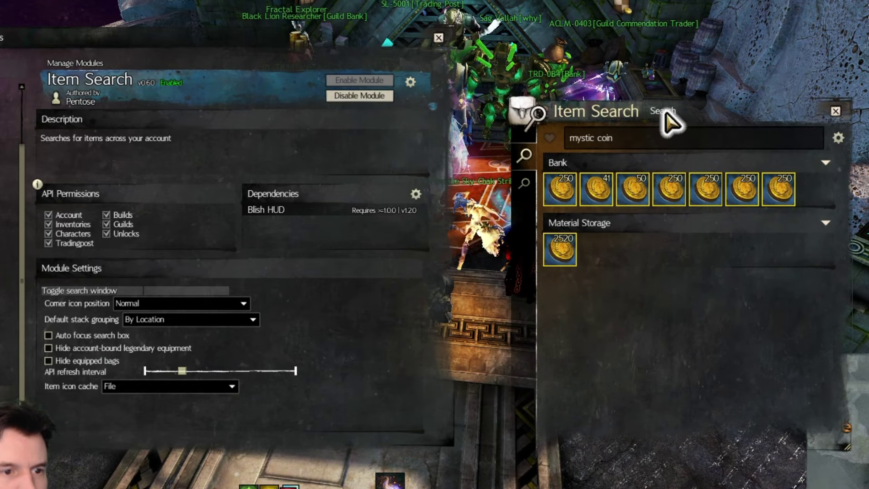
left_click(161, 320)
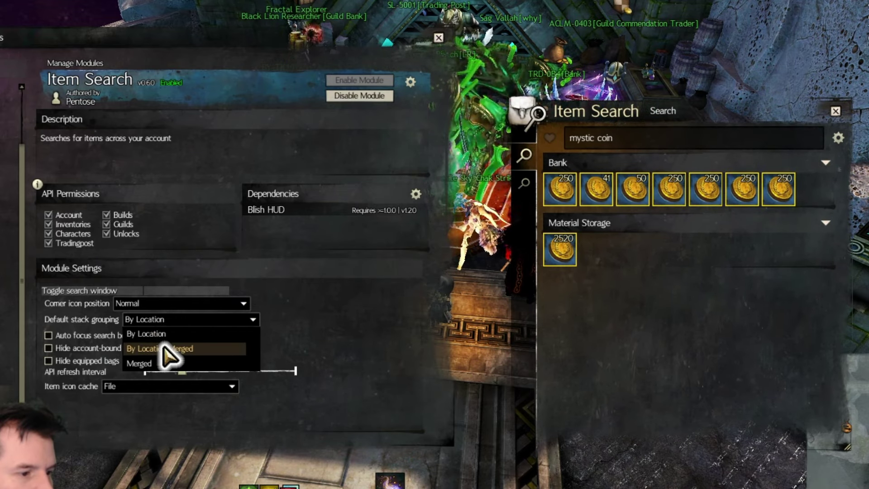
left_click(165, 348)
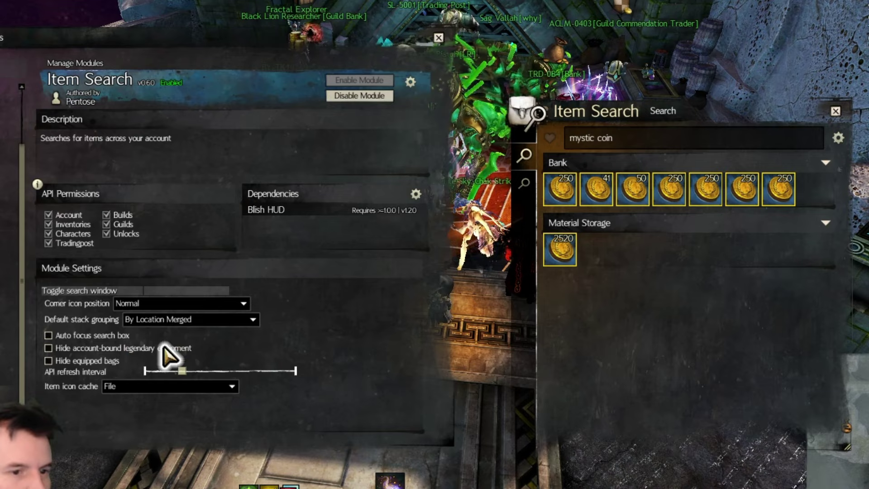
left_click(835, 112)
- Reopen the search window and change default stack grouping to Merged
left_click(151, 6)
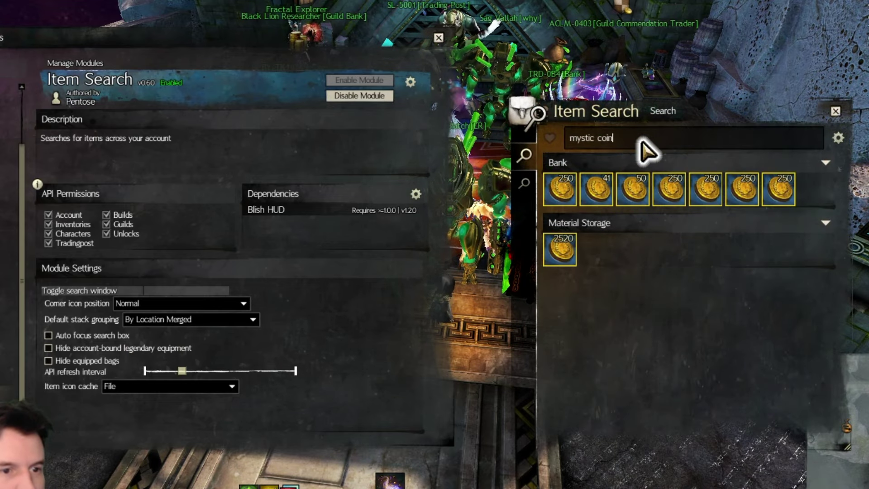
key("ctrl+a")
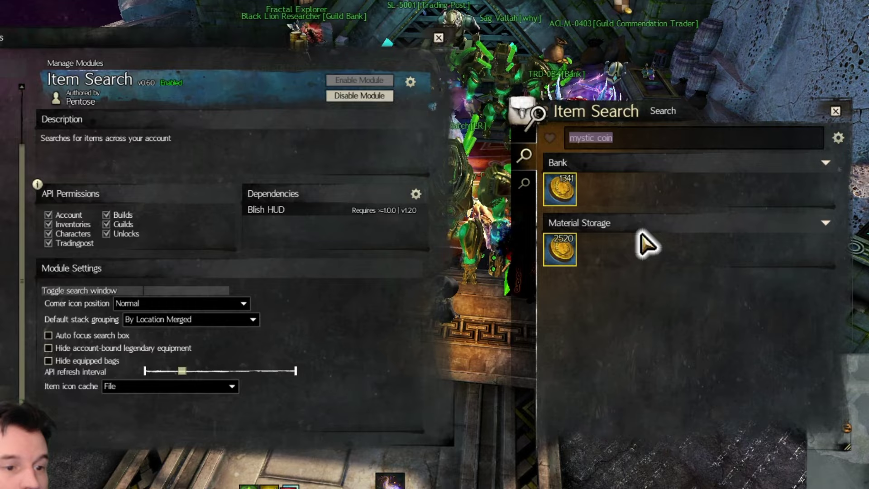
left_click_drag(634, 109, 644, 91)
left_click(208, 319)
left_click(150, 363)
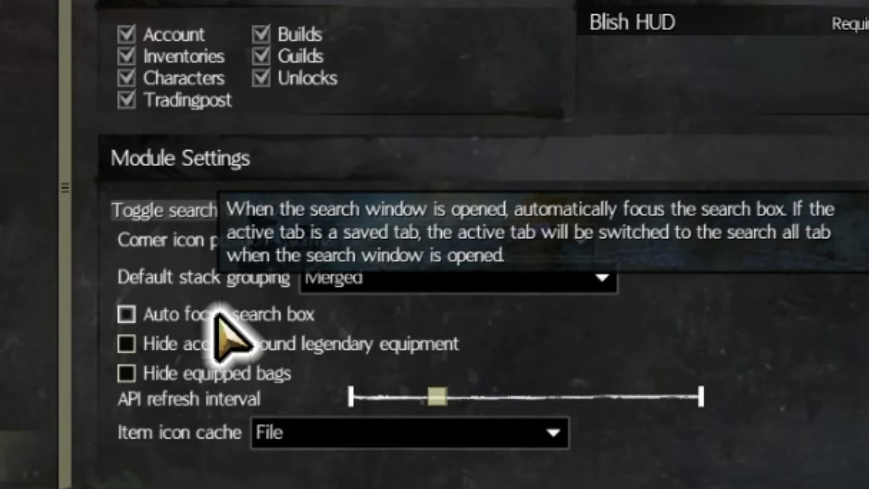
- Enable Auto focus search box and test it by reopening the window and typing 'ardent'
left_click(217, 313)
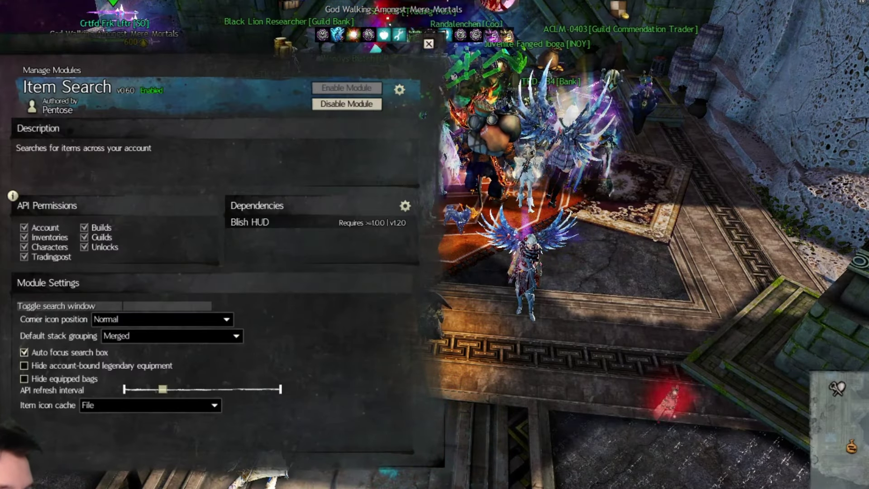
key("ctrl+shift+f")
type("fdd")
left_click(850, 102)
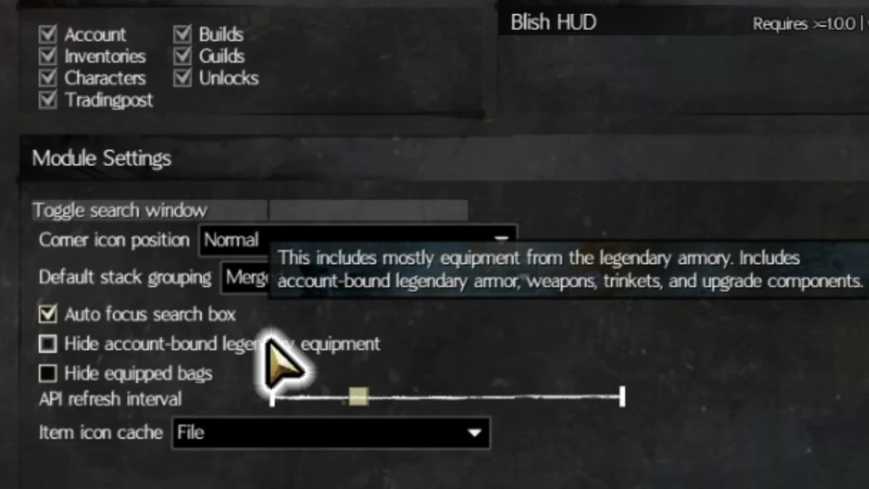
key("ctrl+shift+f")
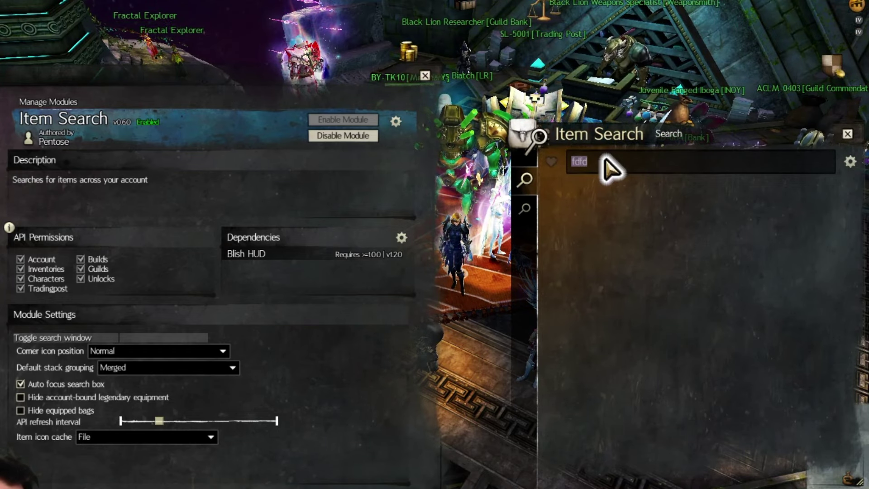
type("ardent")
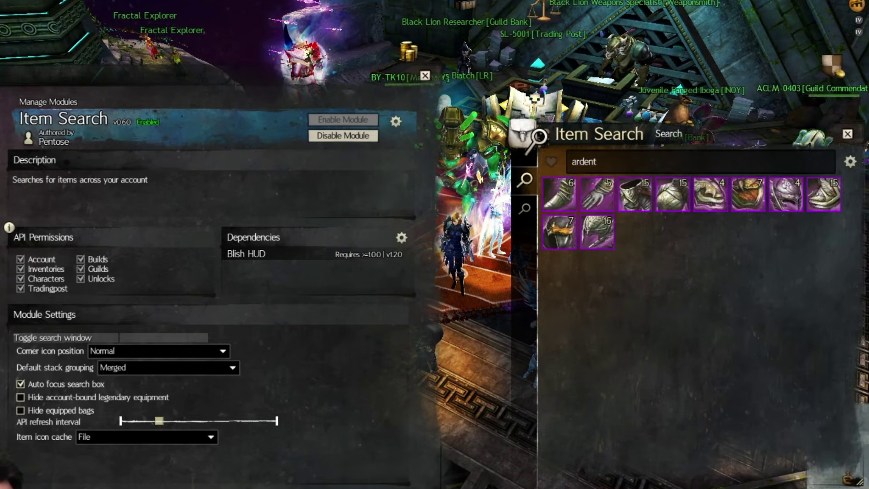
- Toggle Hide account-bound legendary equipment on and off, then select the 'courier' query
left_click(70, 398)
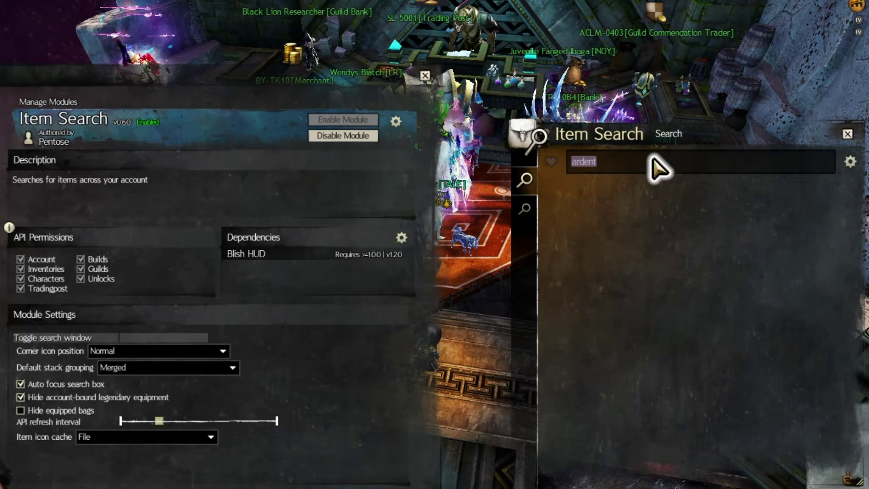
left_click(68, 399)
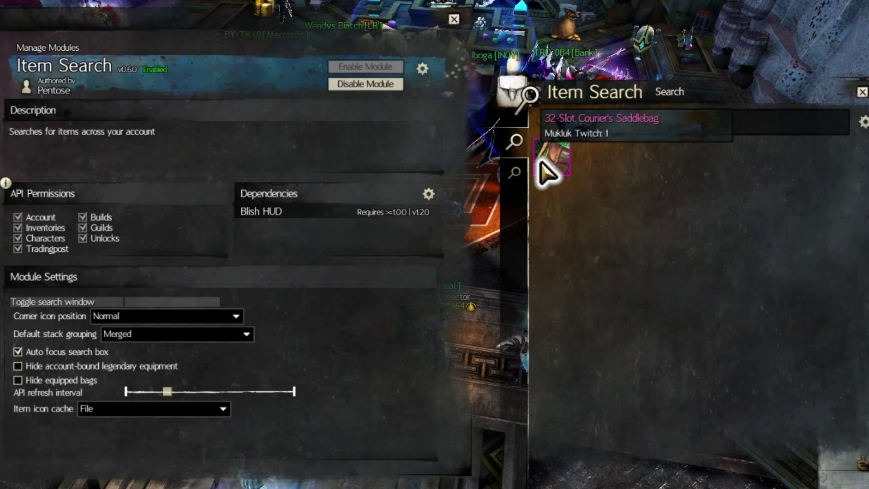
double_click(619, 130)
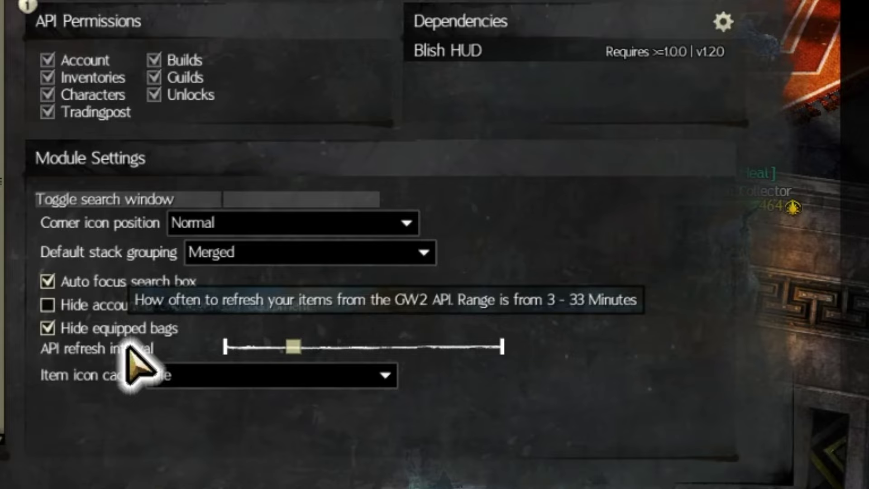
- View the Item icon cache options None, Memory and File
left_click(239, 377)
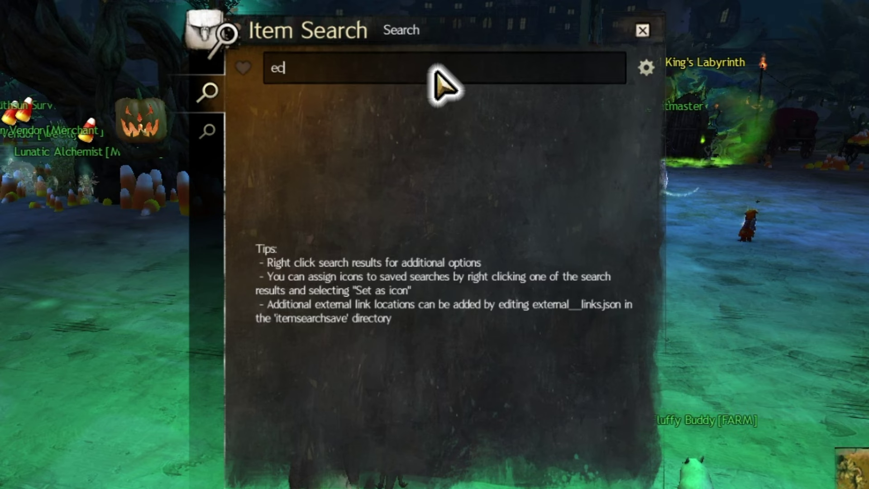
- Set Mystic Coin as the 'mystic coin' search's icon, then show options for the 4409 ectoplasm
type("lasm")
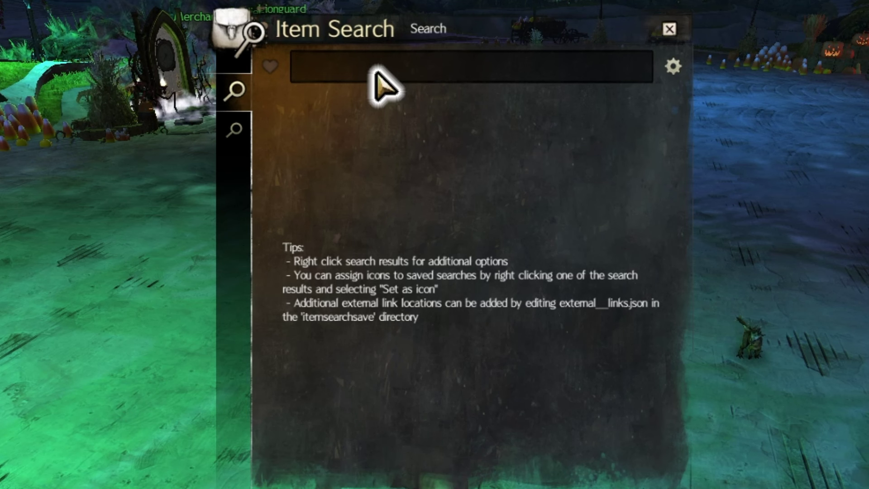
type("mystic coin")
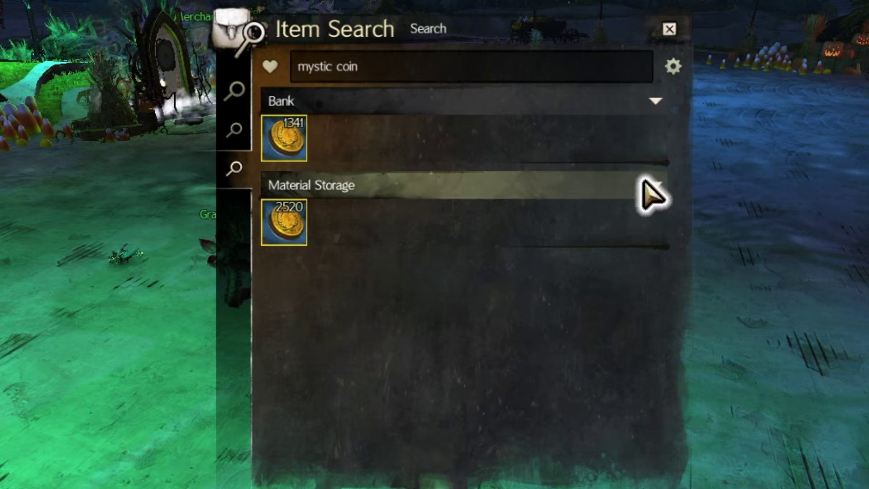
left_click(658, 101)
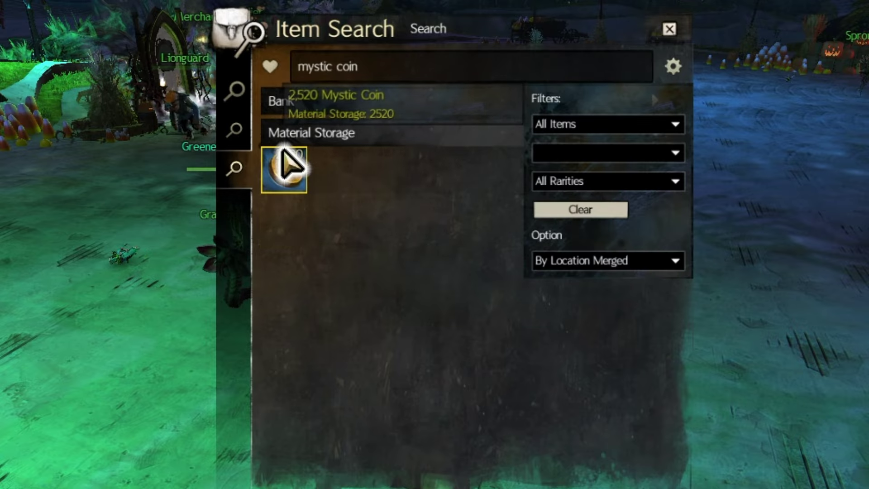
right_click(278, 162)
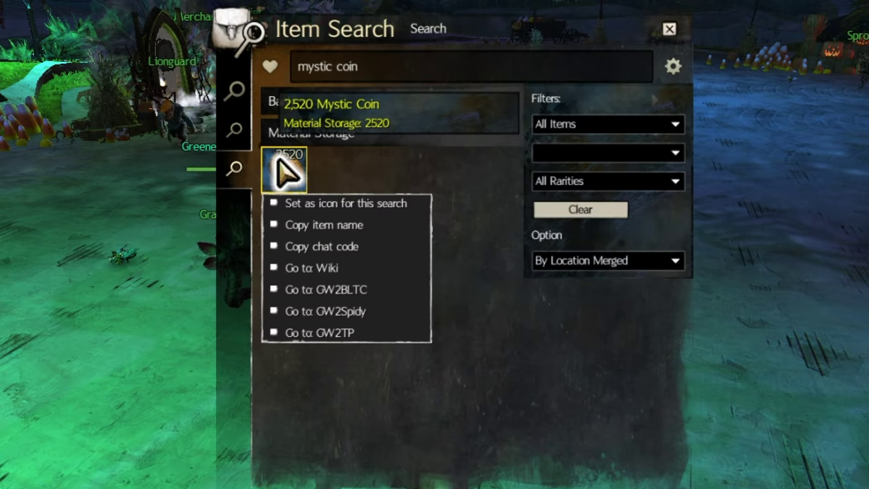
left_click(333, 203)
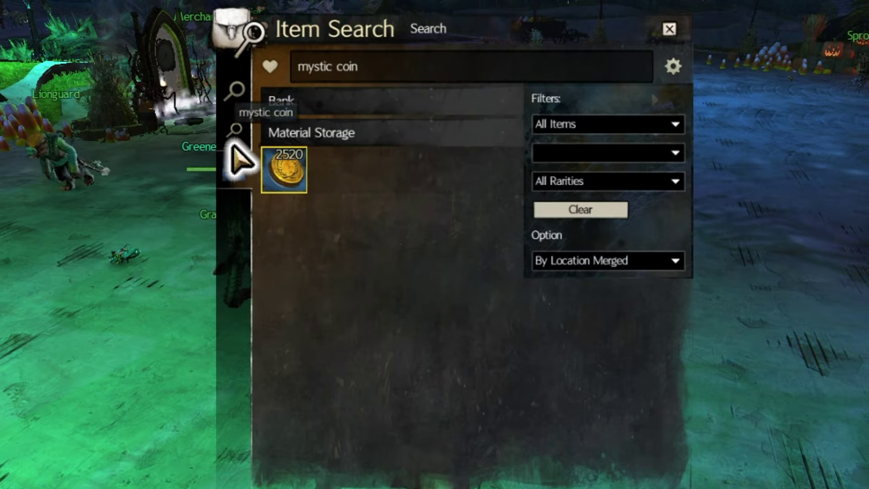
left_click(234, 130)
right_click(283, 110)
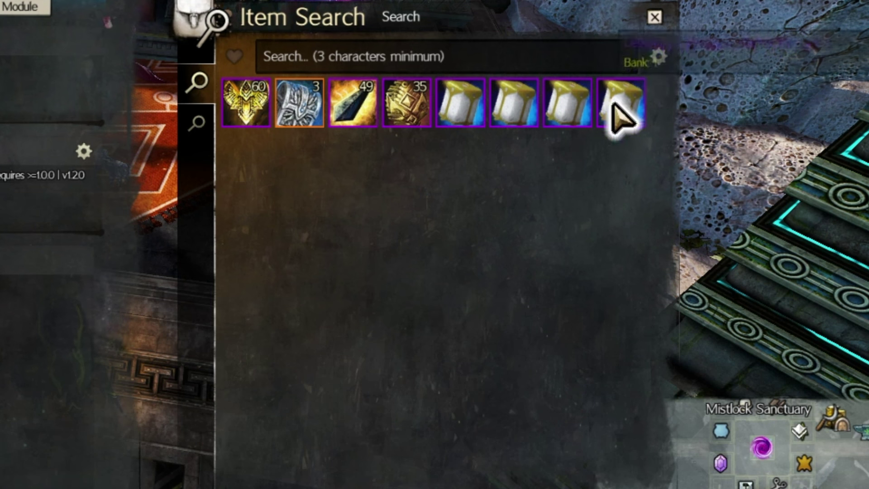
- Filter results to the Weapon category and show the All Weapons type list
left_click(658, 57)
left_click(595, 115)
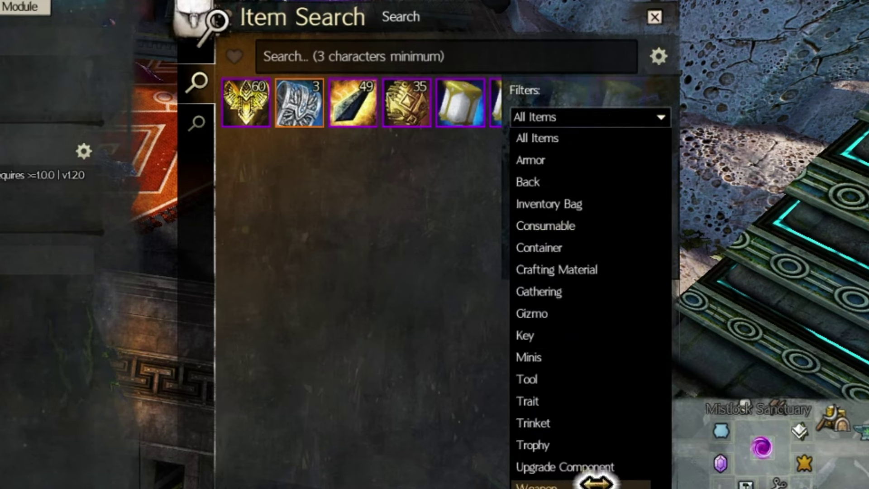
left_click(593, 486)
left_click(595, 147)
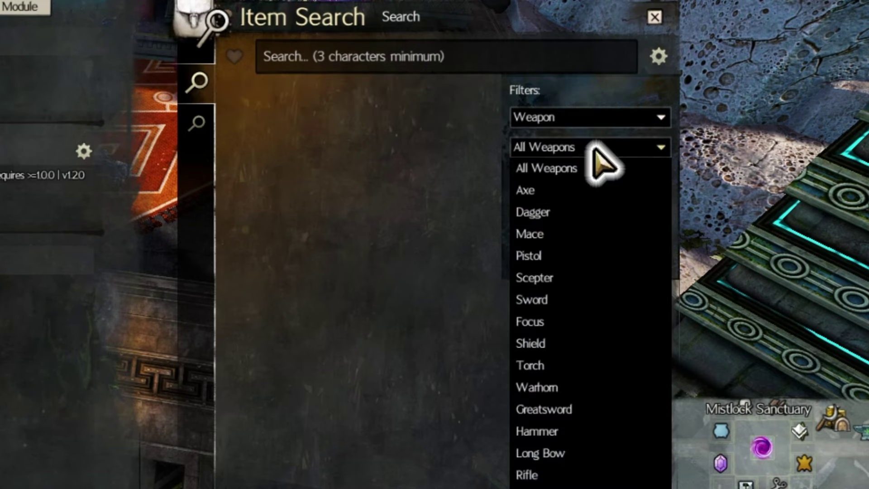